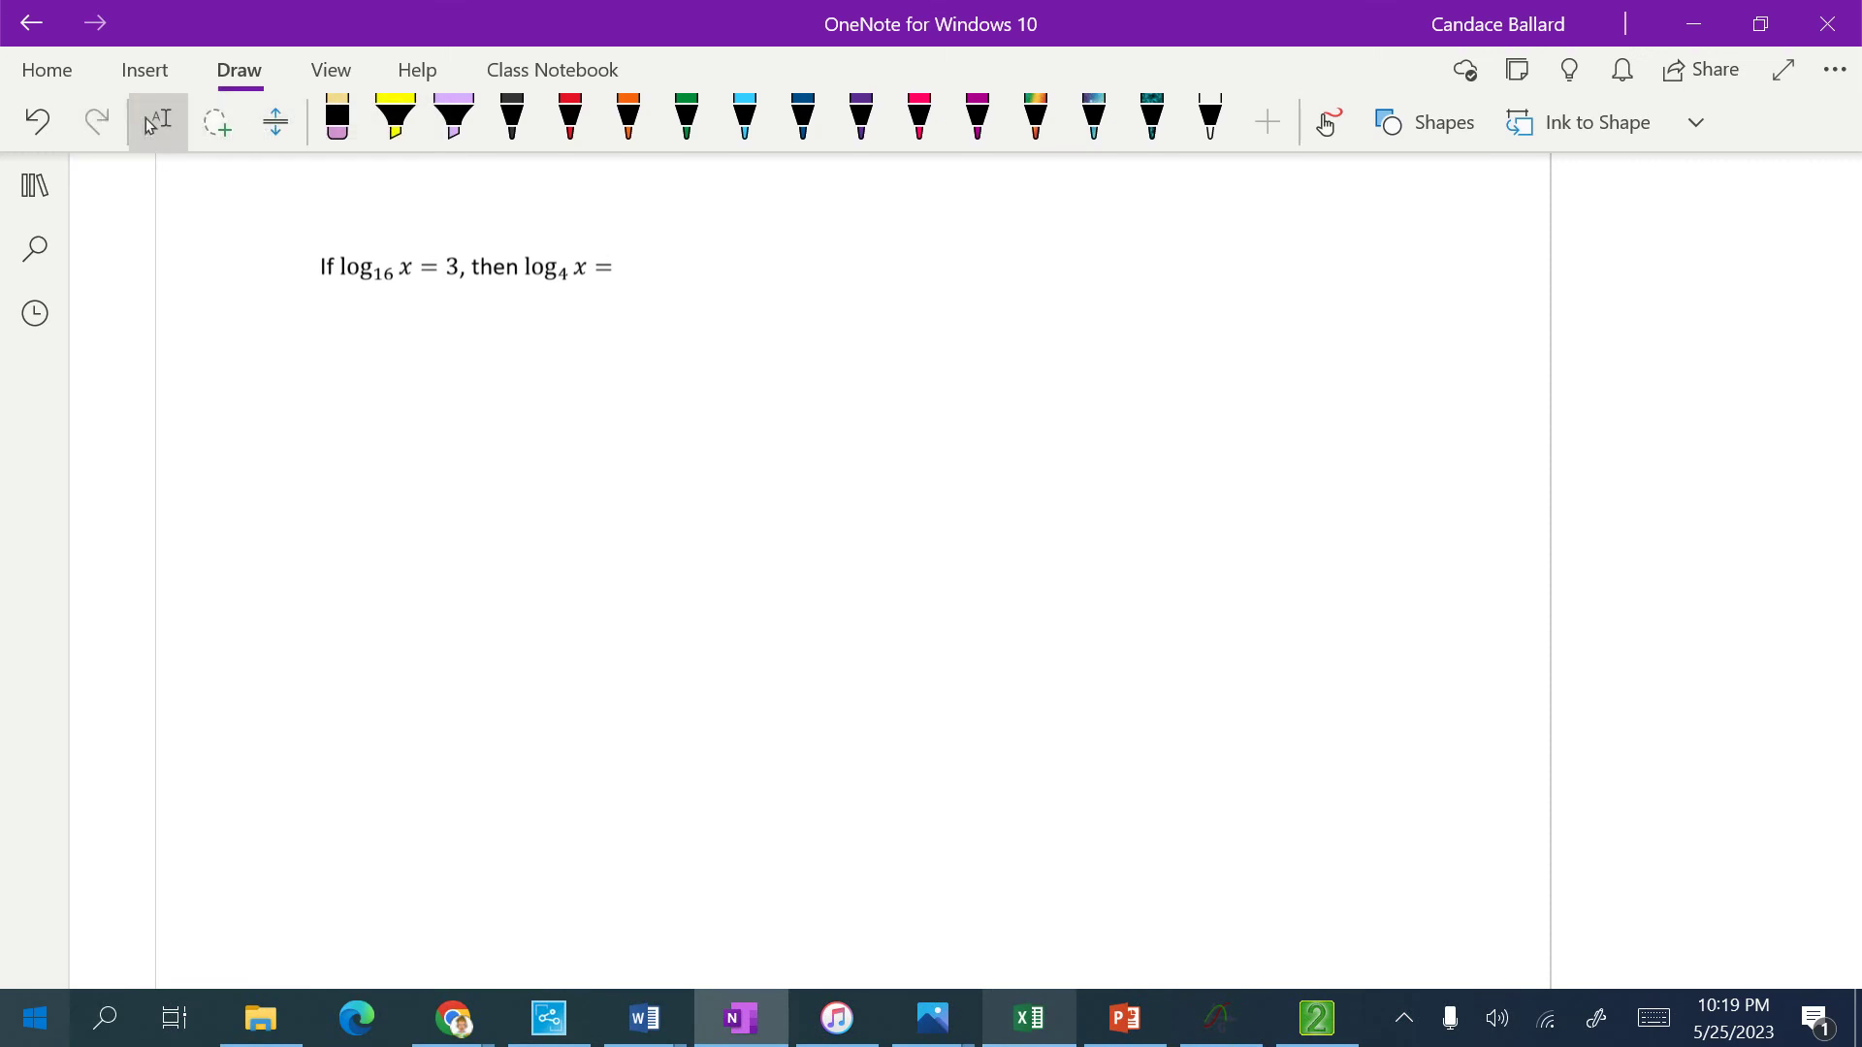
Step: In dark blue ink, arrow the log base and the 3, and write 16³ = x below
click(803, 120)
mouse_move(443, 188)
mouse_down()
mouse_move(435, 230)
mouse_move(498, 216)
mouse_move(499, 250)
mouse_move(617, 208)
mouse_up()
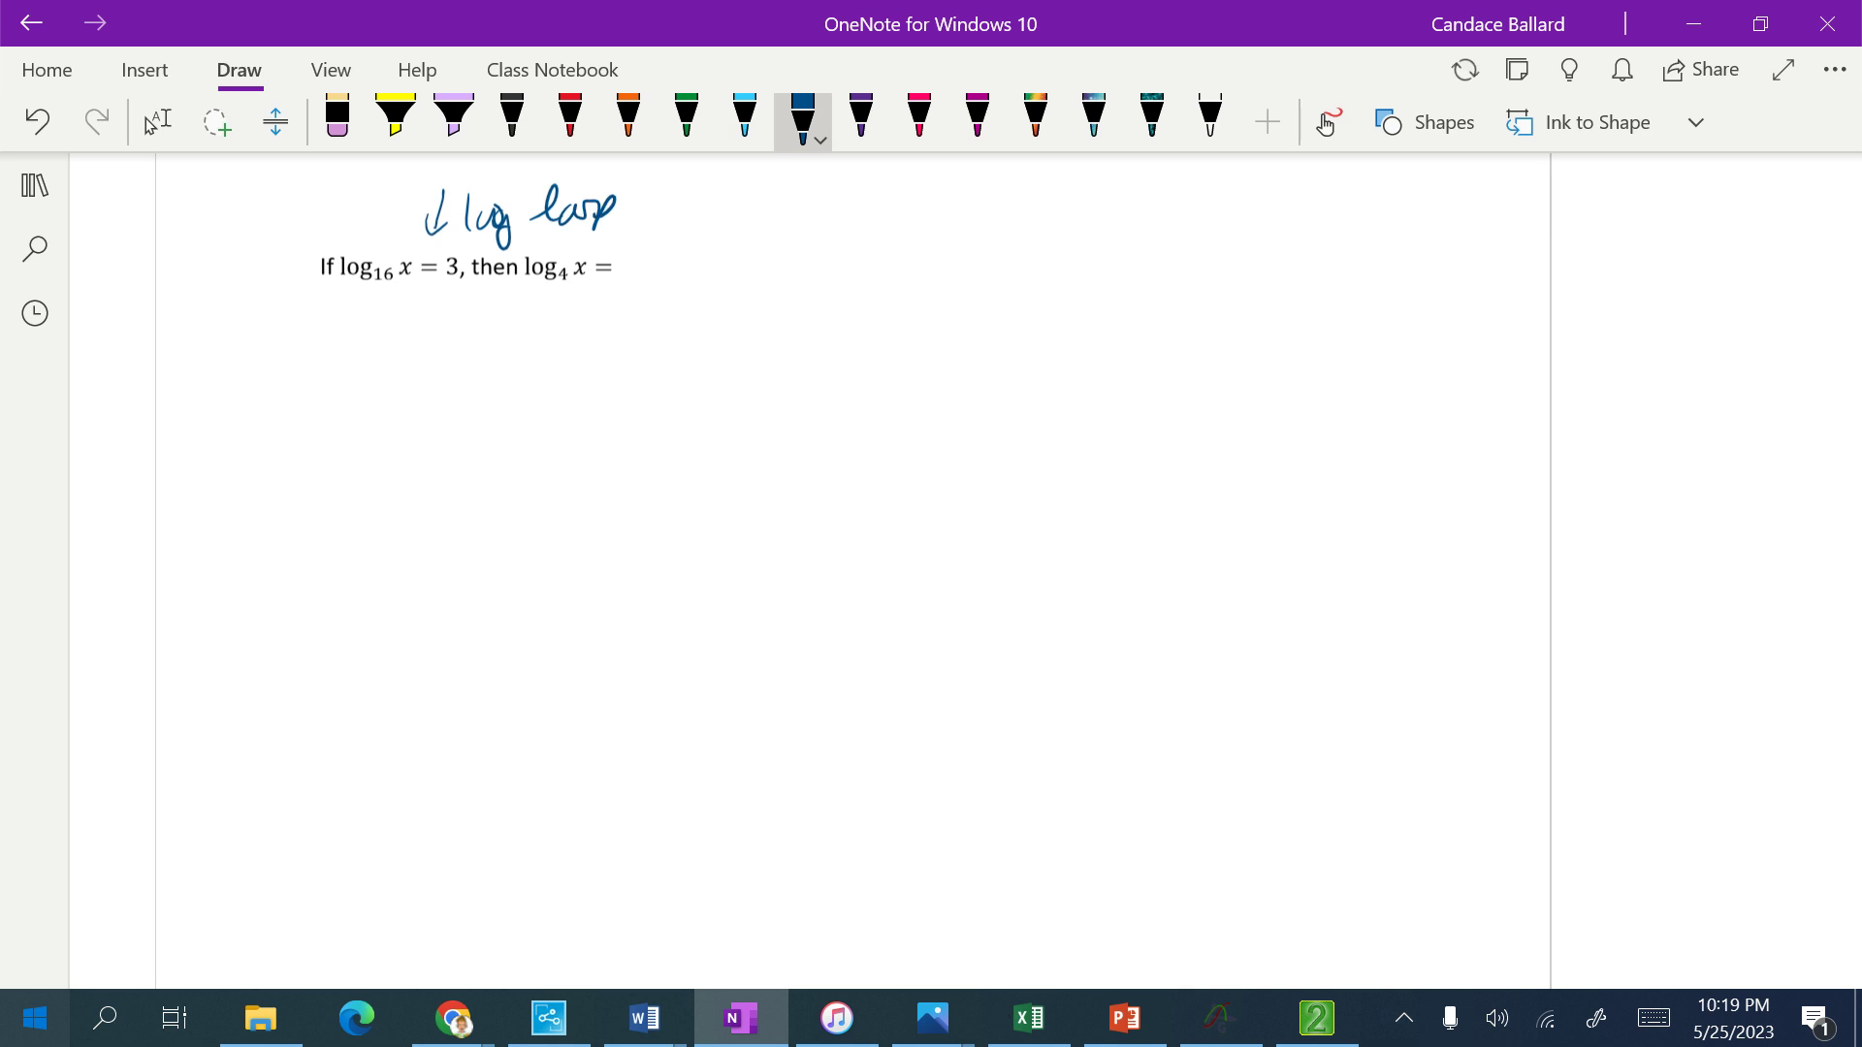
drag(326, 438, 324, 493)
mouse_move(352, 448)
mouse_down()
mouse_move(382, 448)
mouse_move(366, 486)
mouse_up()
mouse_move(407, 298)
mouse_down()
mouse_move(442, 298)
mouse_move(451, 243)
mouse_move(421, 256)
mouse_up()
mouse_move(397, 393)
mouse_down()
mouse_move(399, 422)
mouse_move(462, 430)
mouse_up()
mouse_move(436, 448)
mouse_down()
mouse_move(514, 439)
mouse_move(491, 456)
mouse_up()
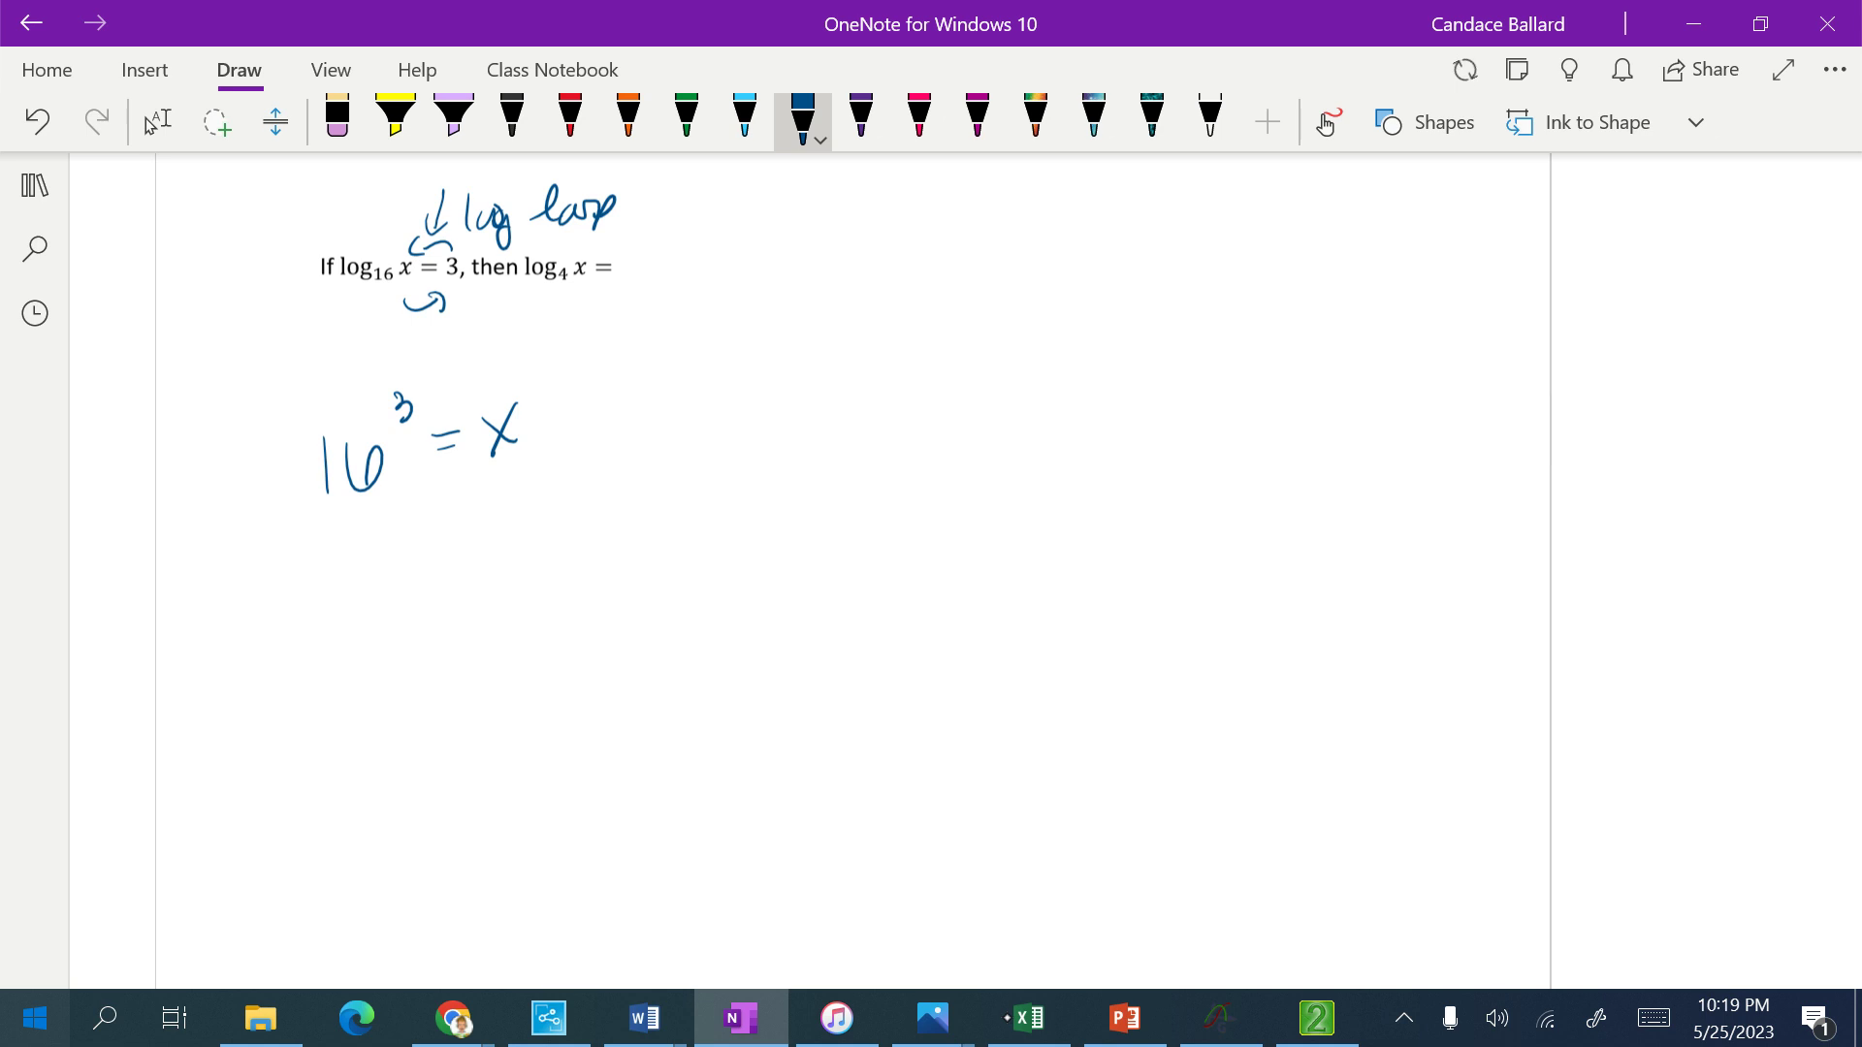
Step: Handwrite 4^2(3) = x on the line below 16³ = x
drag(338, 602, 349, 655)
drag(365, 571, 425, 584)
drag(444, 602, 474, 618)
mouse_move(495, 587)
mouse_down()
mouse_move(528, 619)
mouse_move(493, 638)
mouse_up()
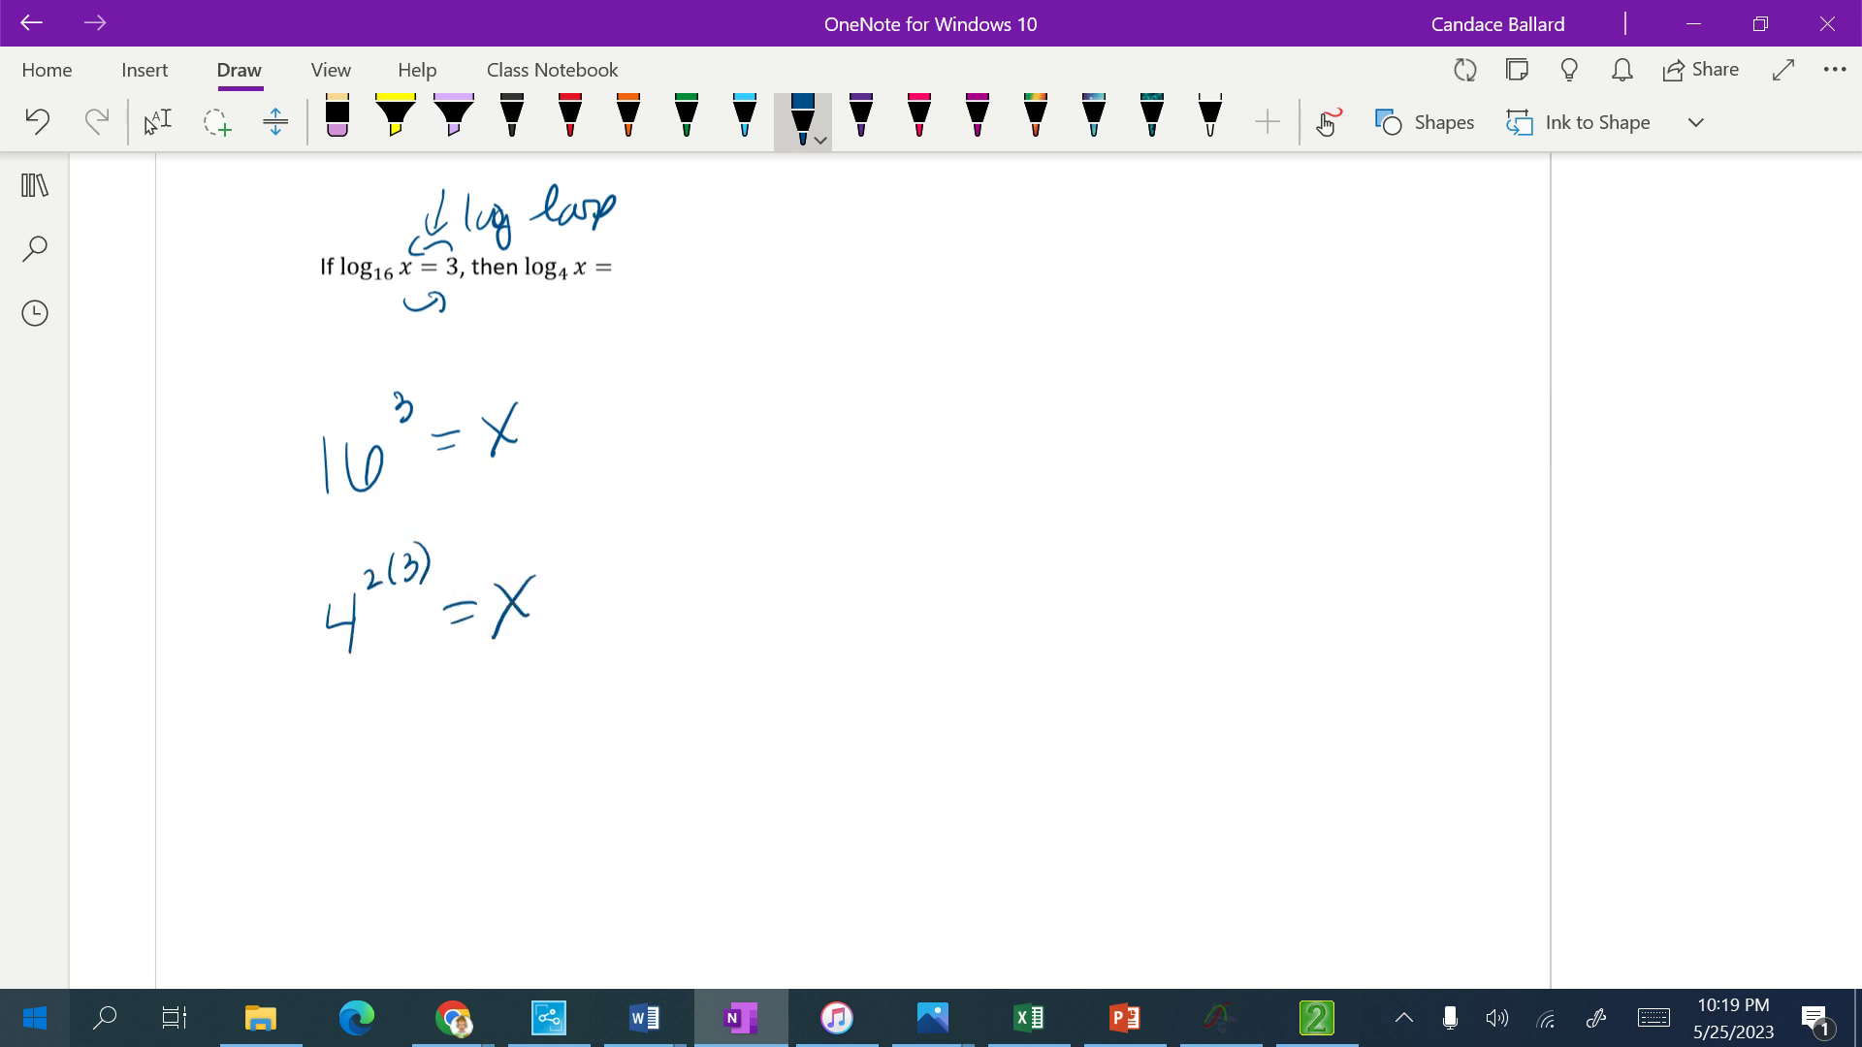
Step: Write 4⁶ = x on the next line and draw an arrow up at log₄ x
drag(355, 728, 370, 782)
drag(402, 682, 453, 734)
drag(427, 750, 511, 757)
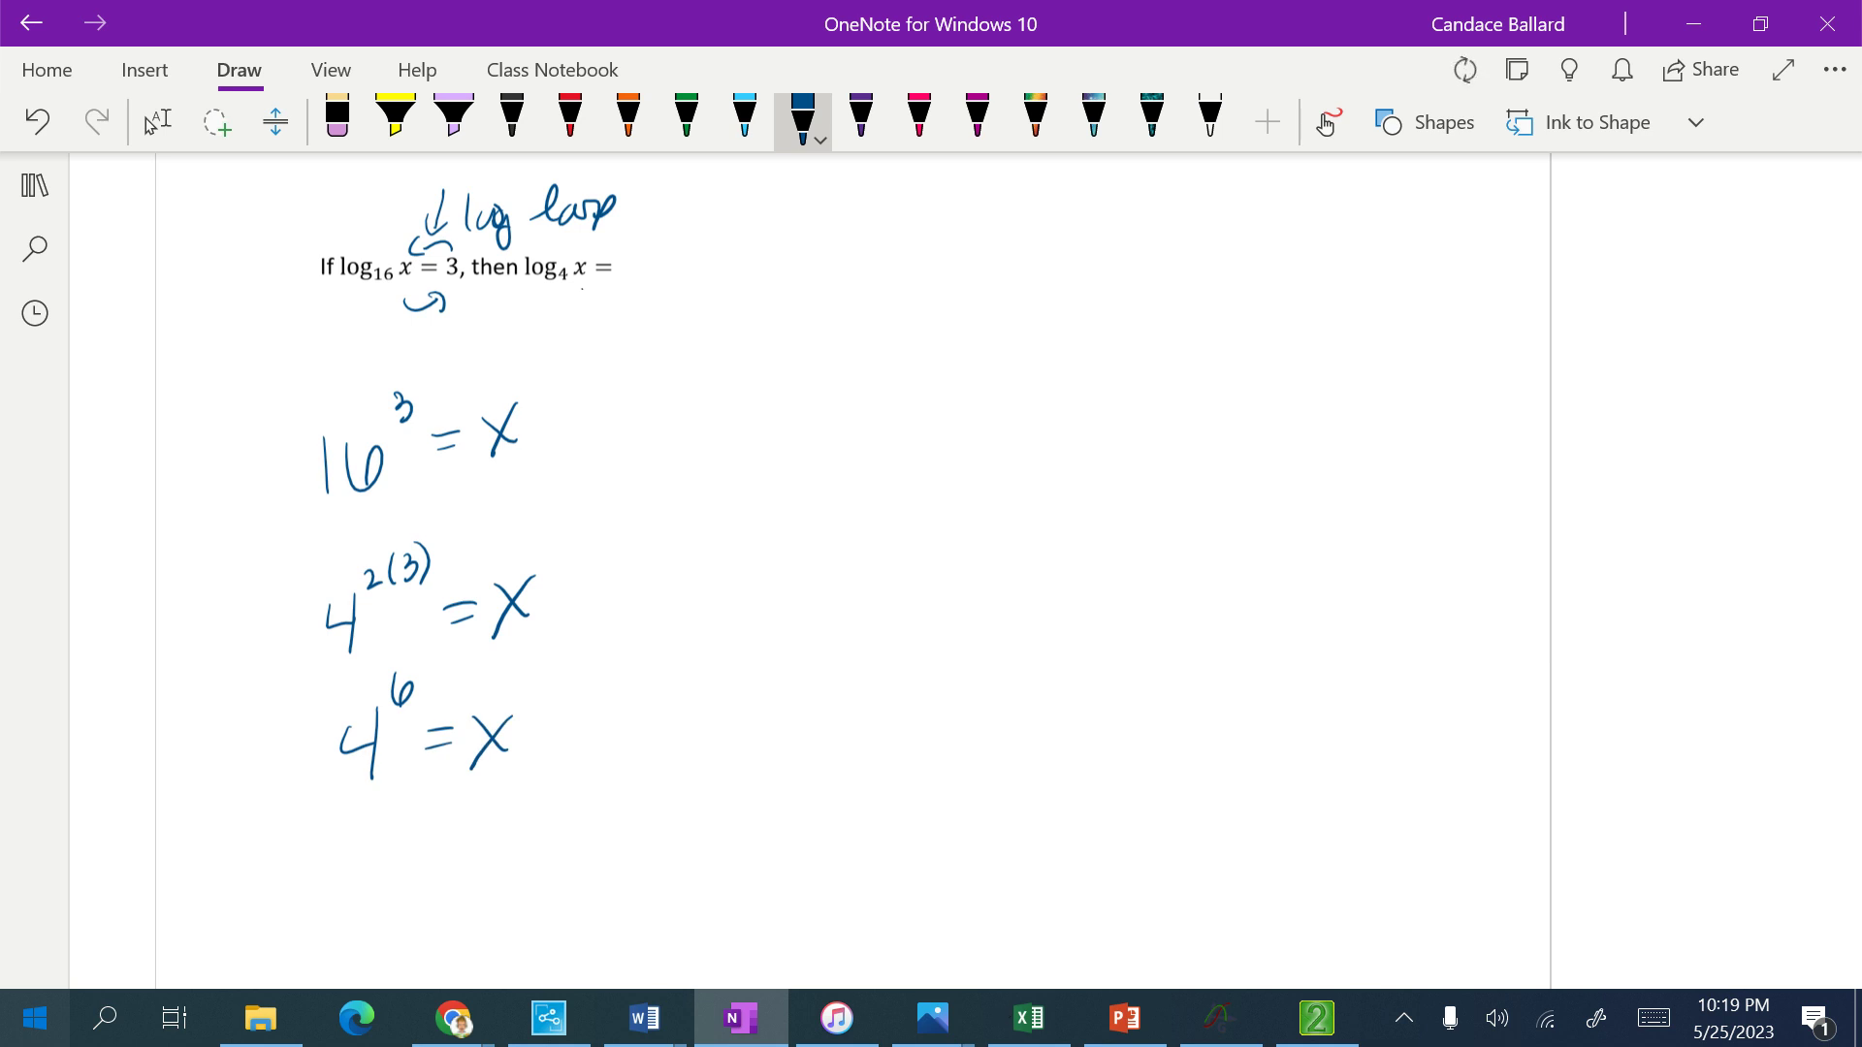
drag(576, 310, 633, 338)
Step: Write log₄ 4⁶ to the right, strike out the log₄, and write the answer 6 below
mouse_move(805, 371)
mouse_down()
mouse_move(859, 344)
mouse_move(870, 401)
mouse_move(915, 381)
mouse_up()
drag(913, 356, 903, 408)
drag(955, 292, 958, 341)
drag(1005, 250, 991, 275)
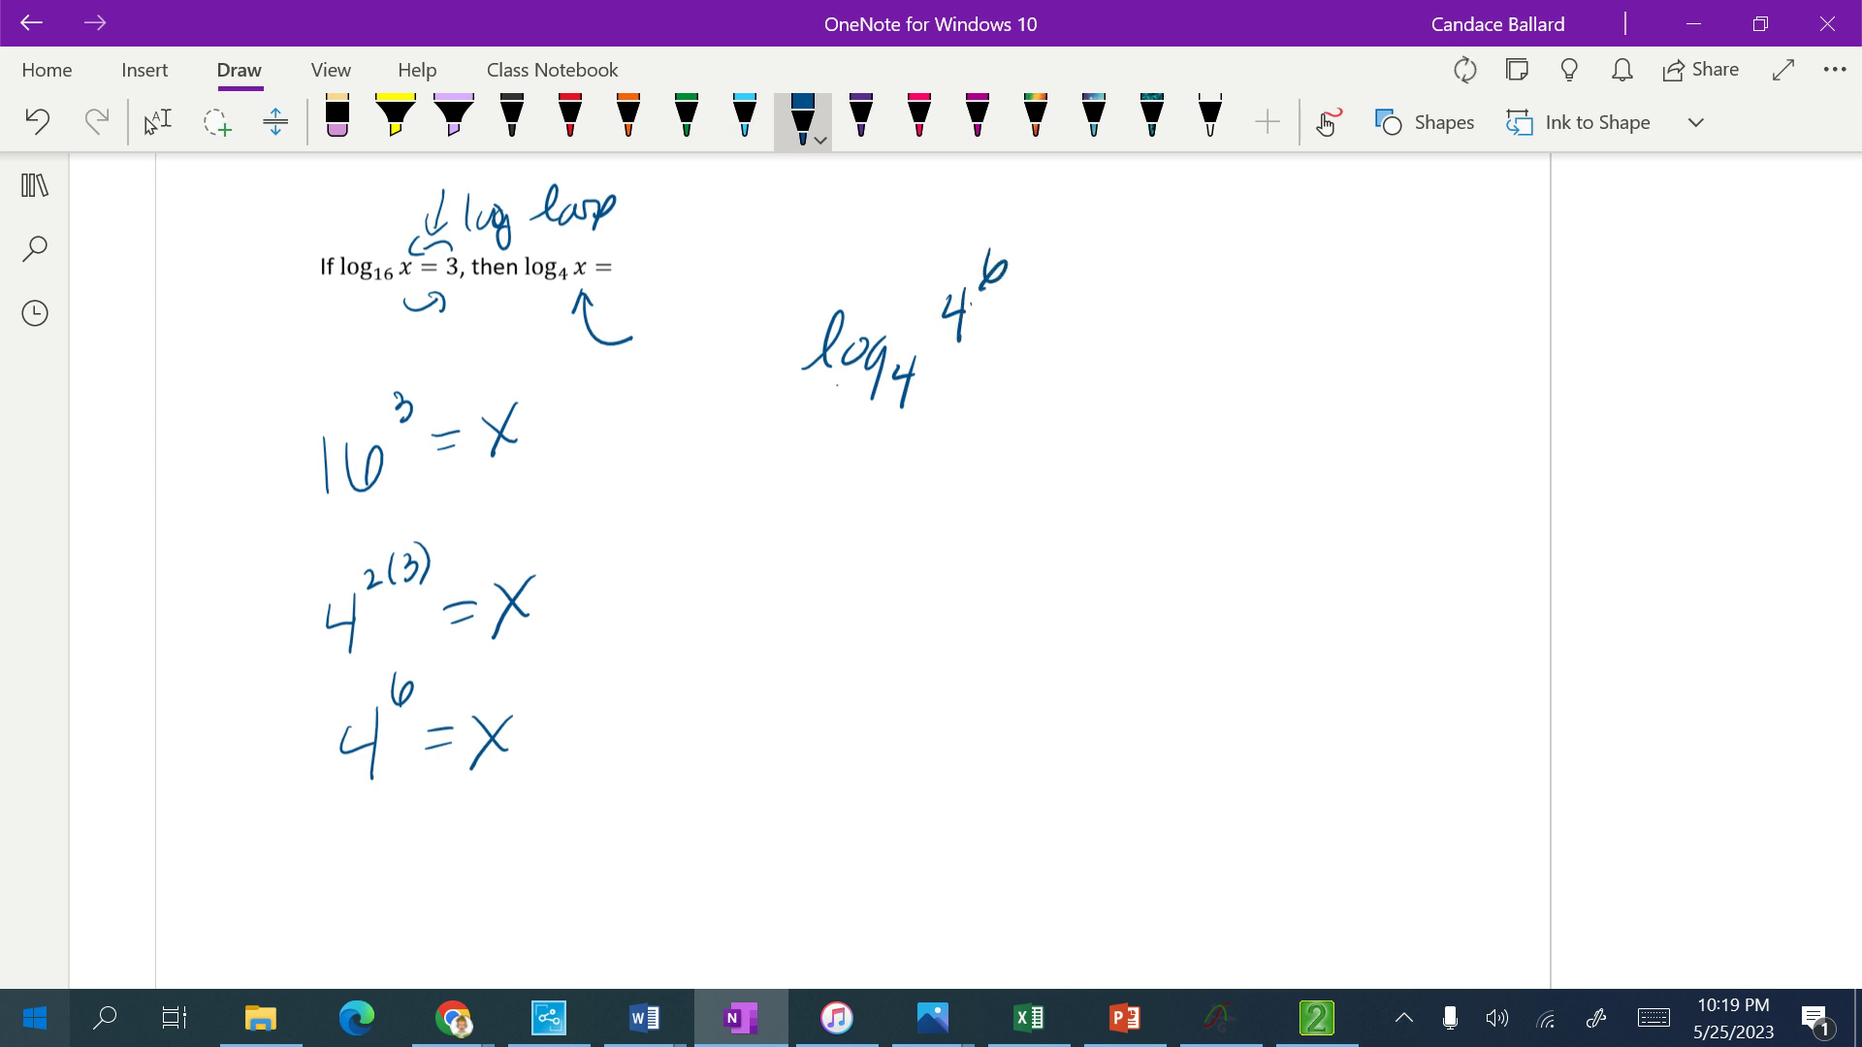
drag(974, 314, 805, 401)
mouse_move(908, 449)
mouse_down()
mouse_move(891, 510)
mouse_move(928, 474)
mouse_up()
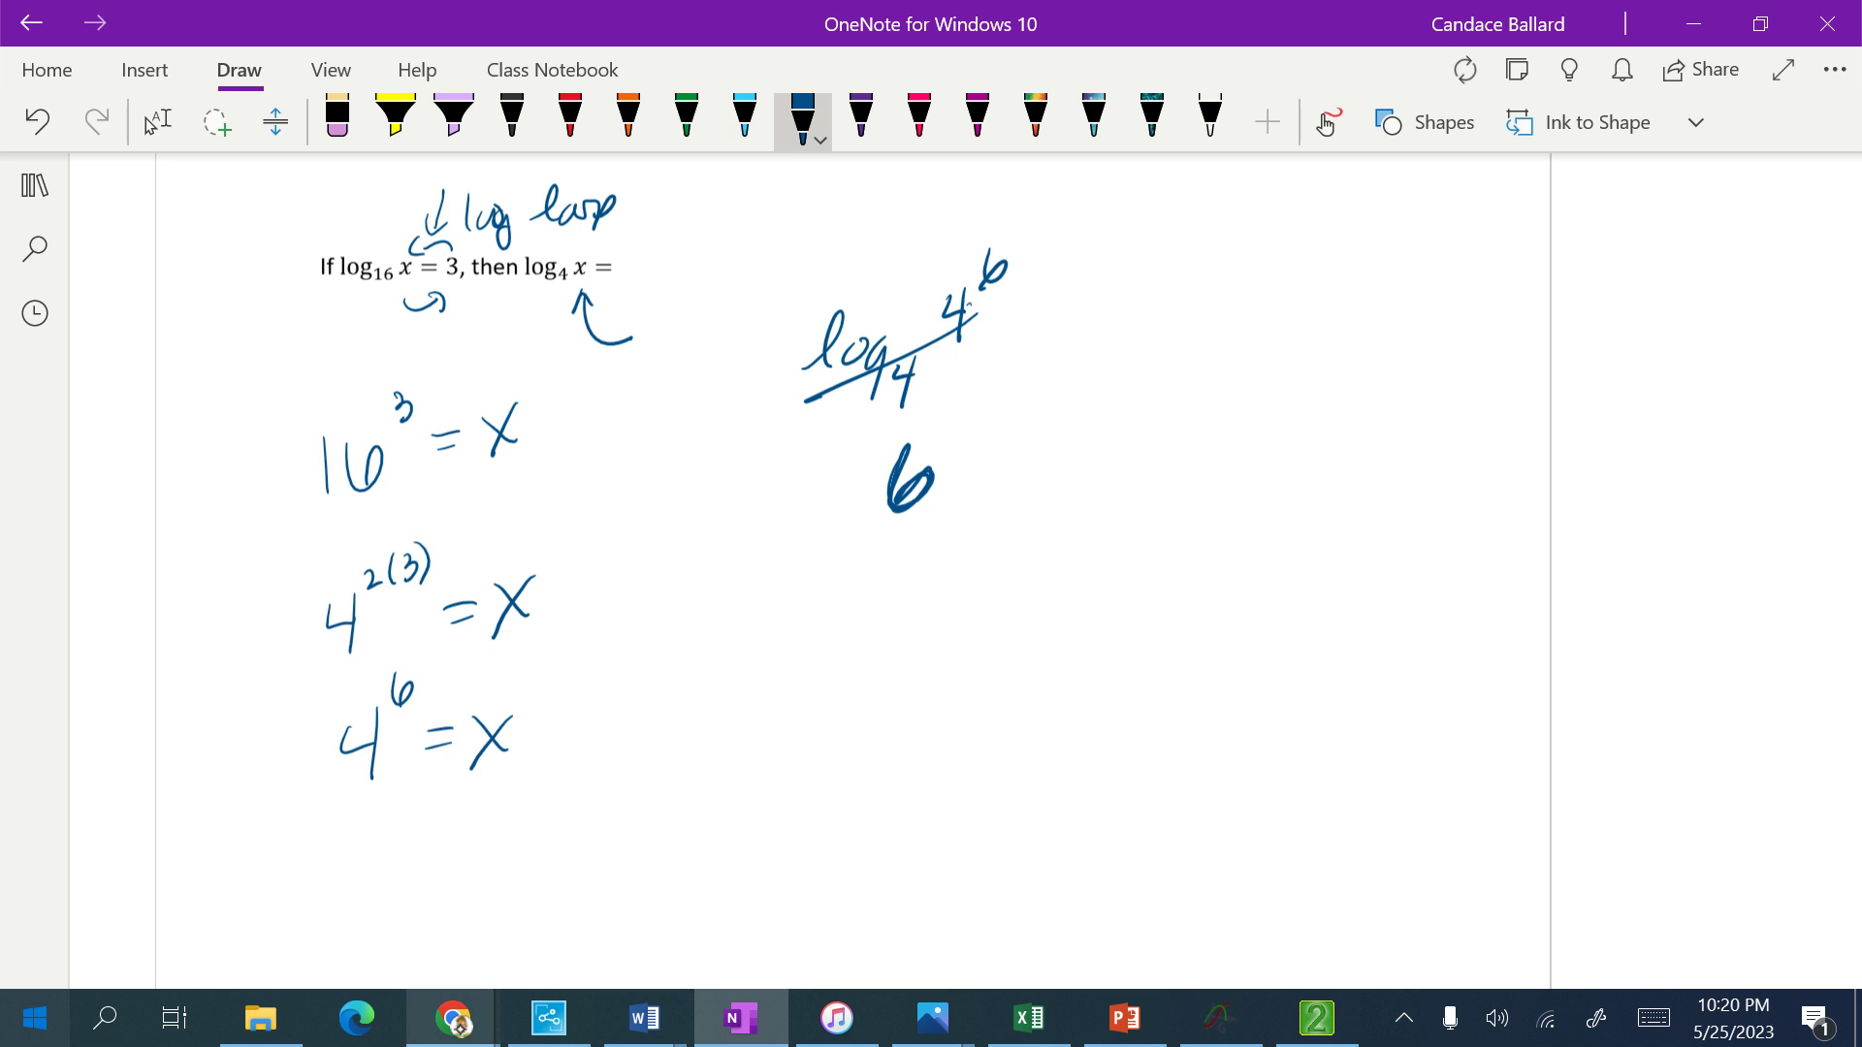